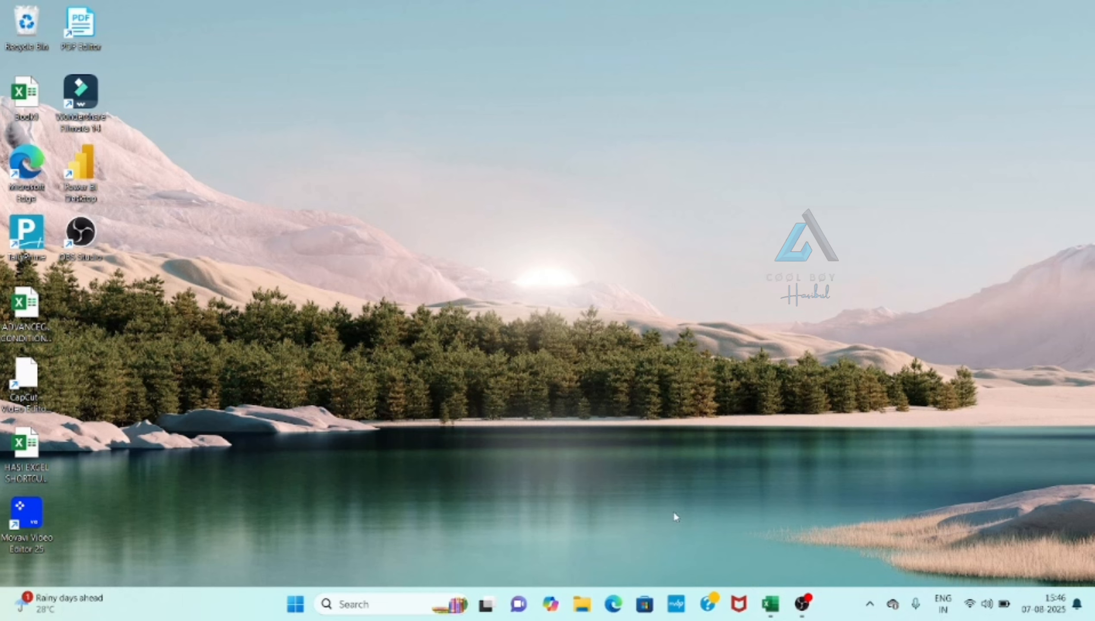
Switch to the VLOOKUP HLOOKUP FORMULA workbook in Excel and enter =VLOOKUP(P6,C5:J11,8,0) in cell Q6
left_click(761, 606)
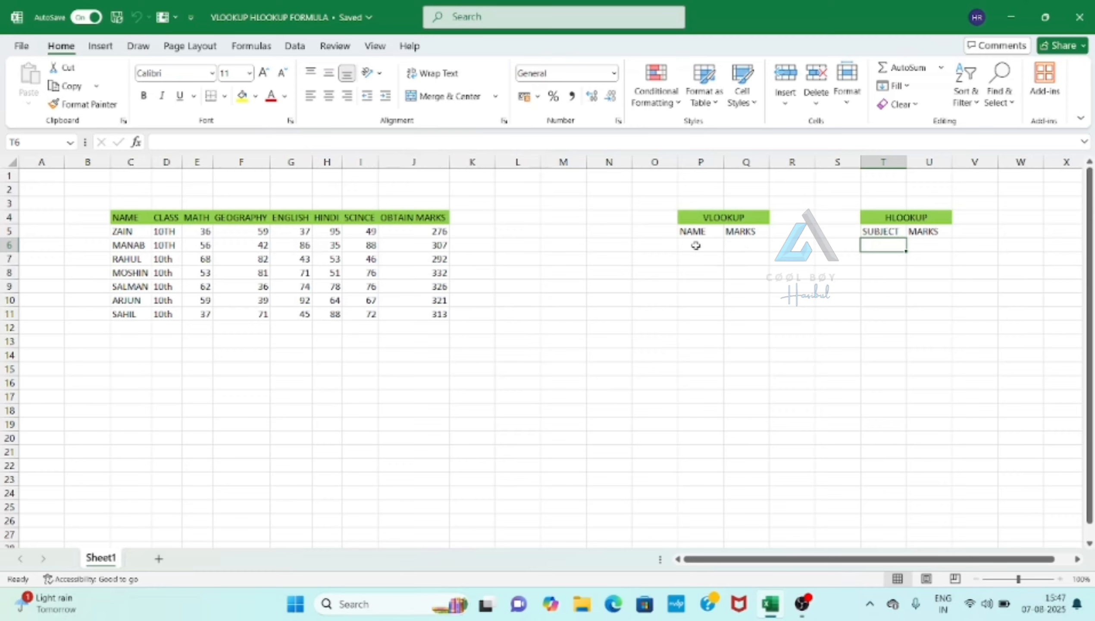
left_click(732, 244)
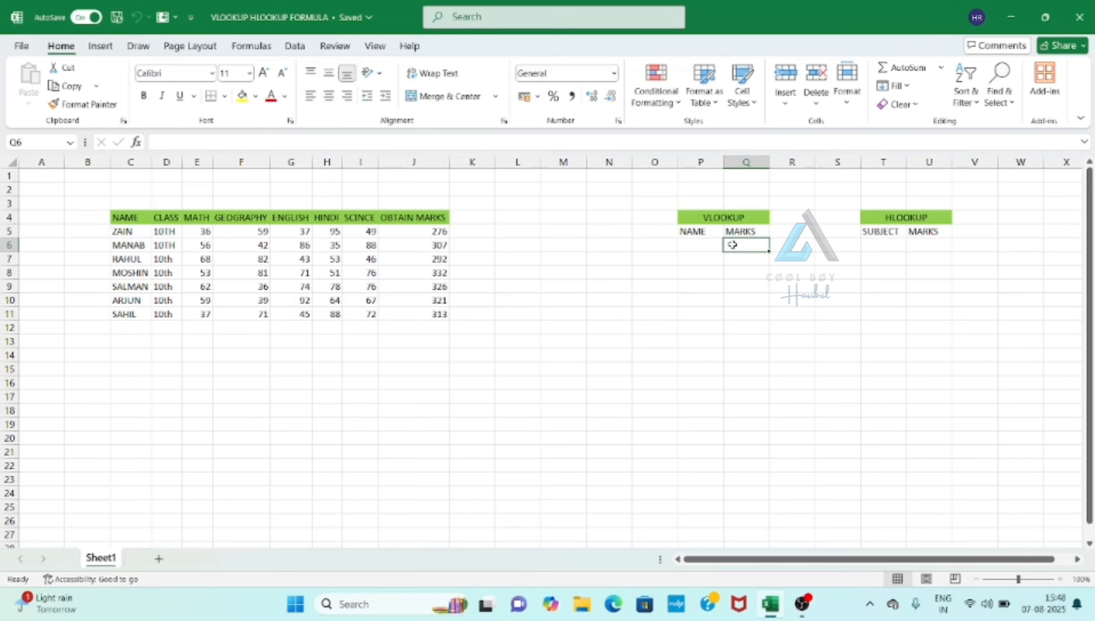
type("=")
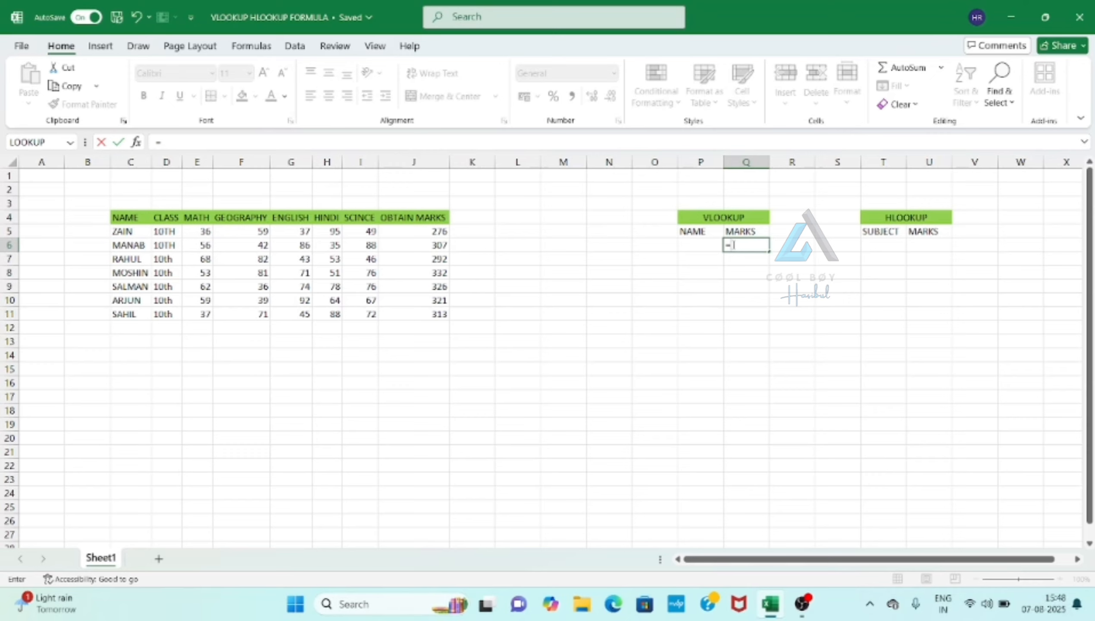
type("vl")
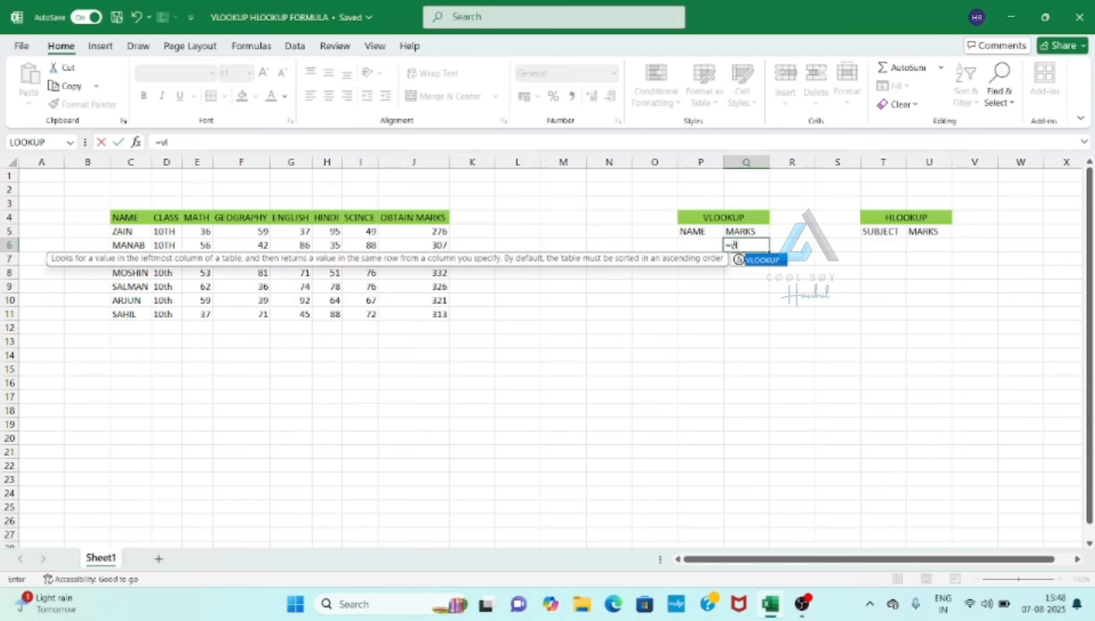
key("Tab")
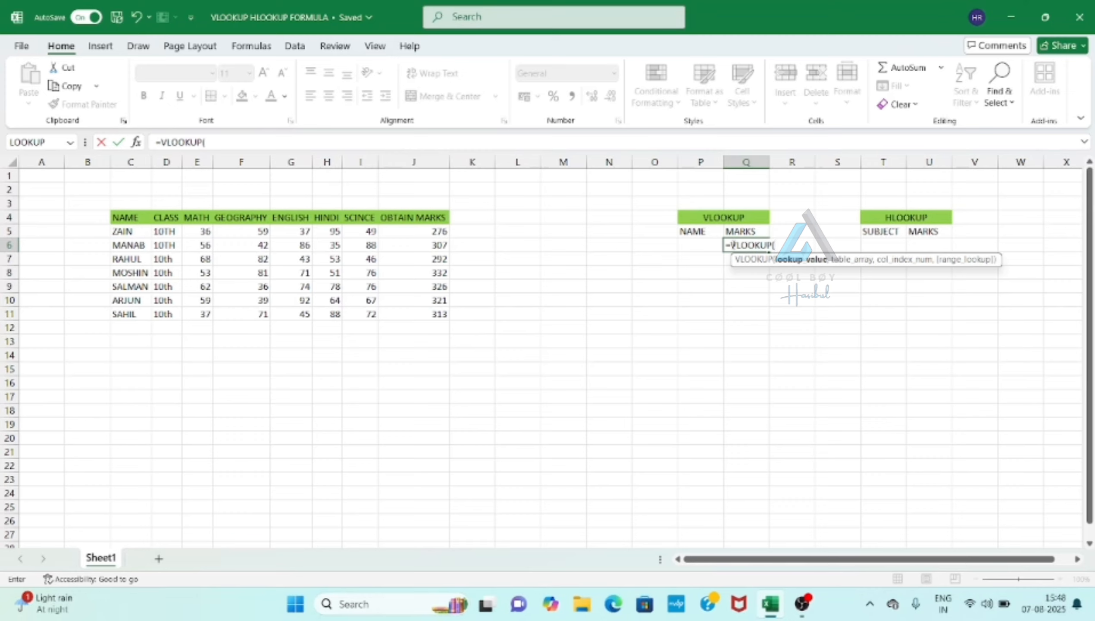
left_click(691, 244)
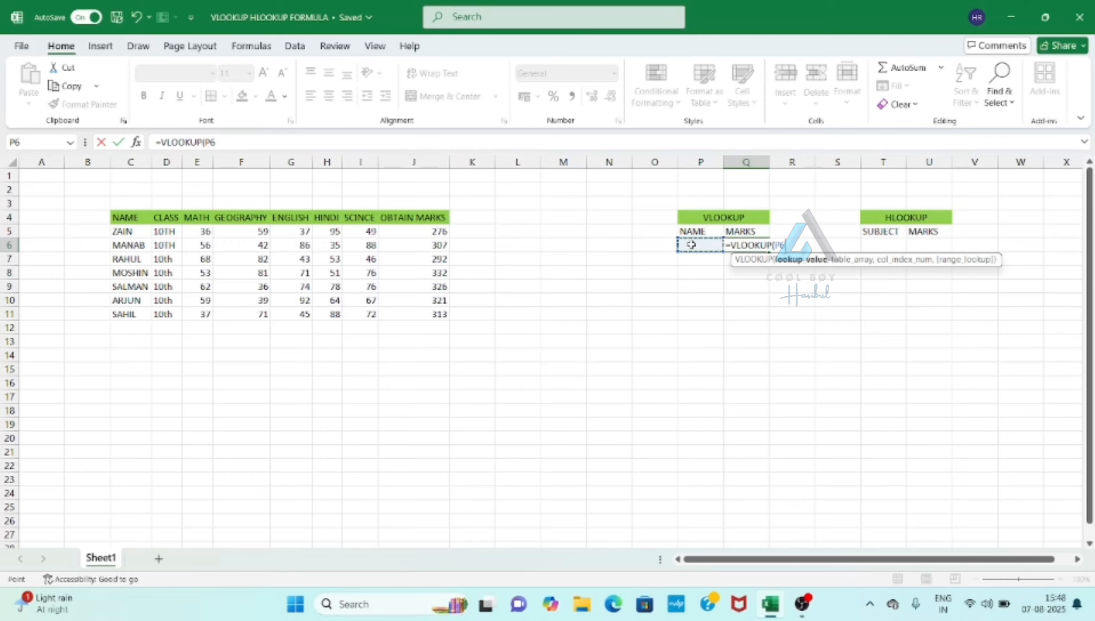
type(",")
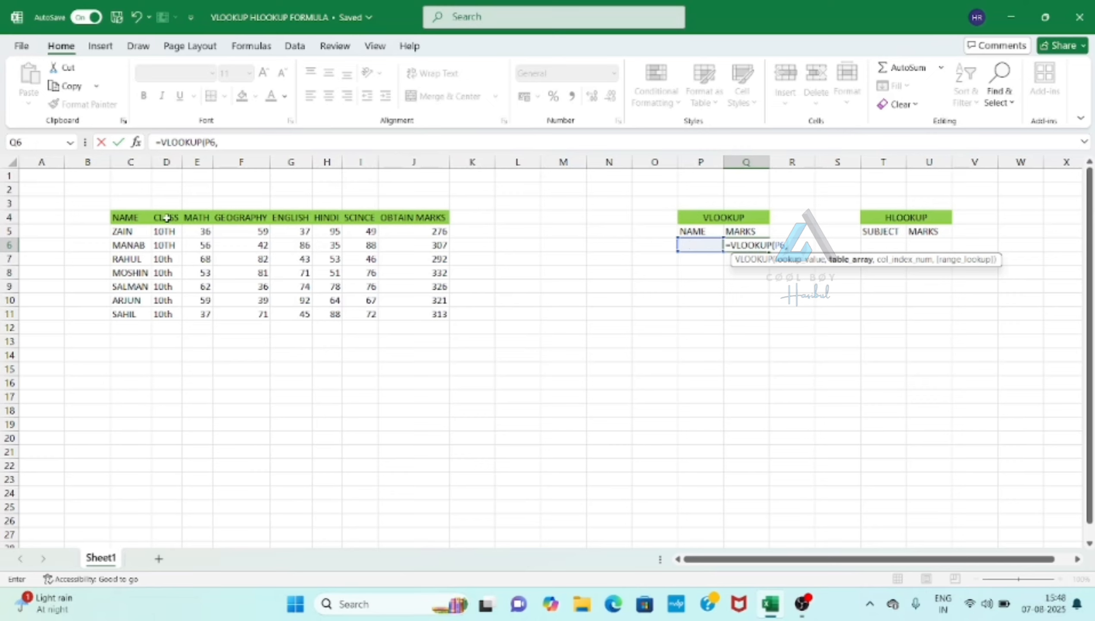
left_click_drag(117, 230, 409, 313)
type(",")
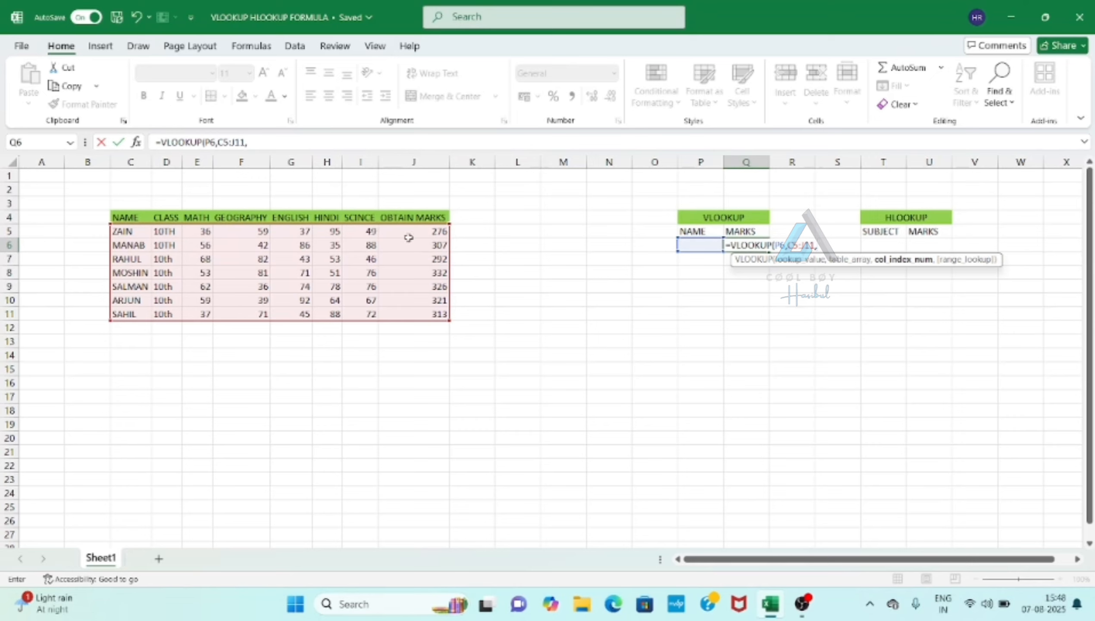
type("8,")
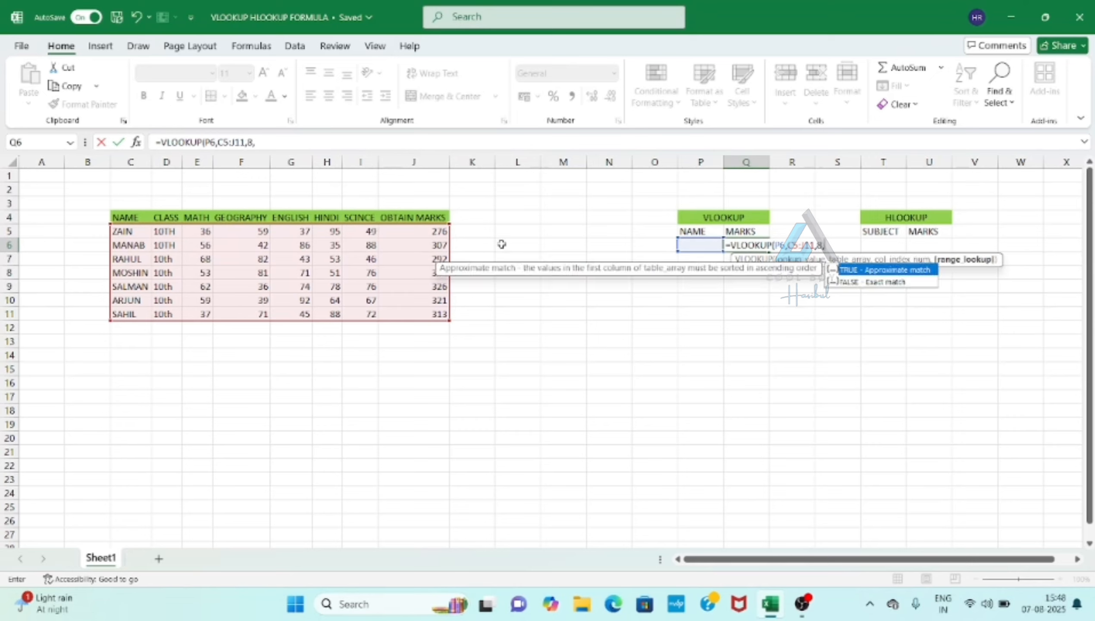
type("0)")
key("Return")
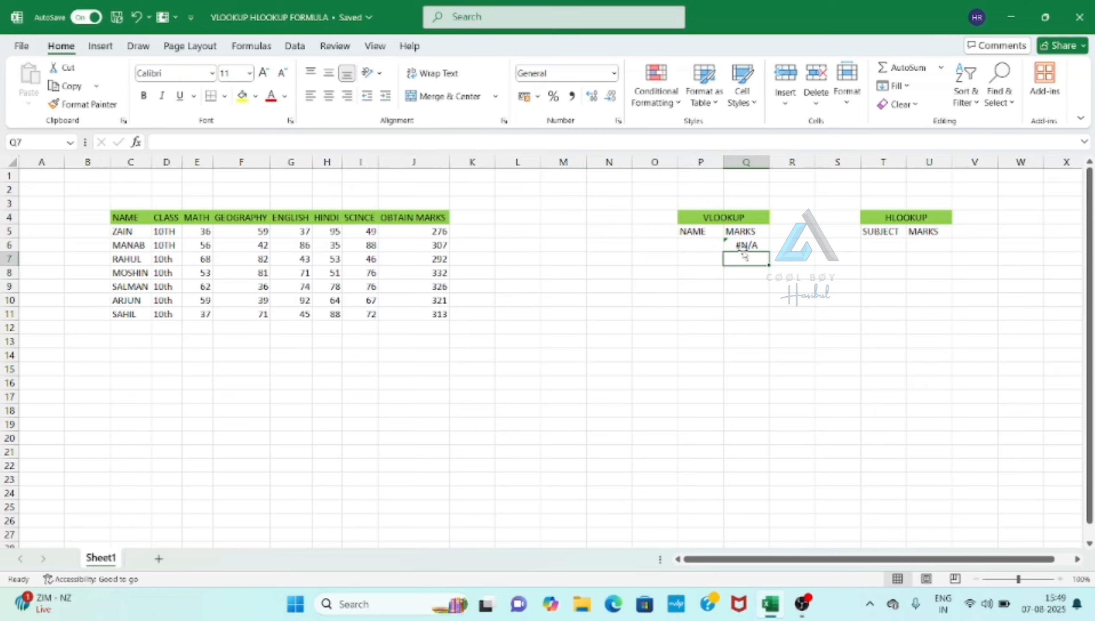
Test the VLOOKUP by entering the first student's name in P6, and replace it with the second student's name
left_click(702, 245)
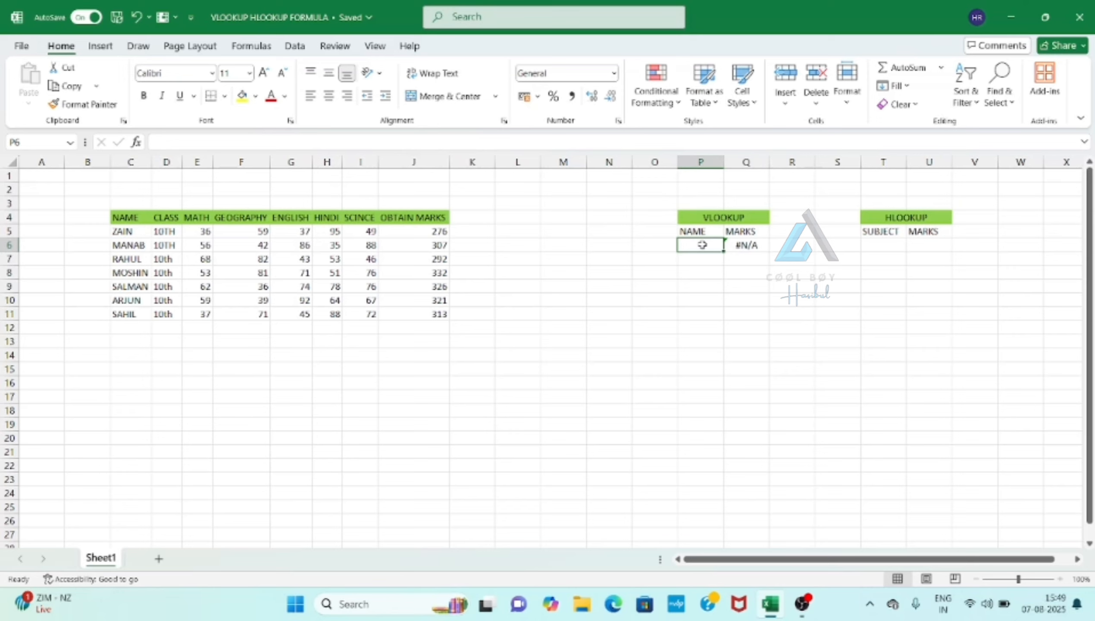
type("zain")
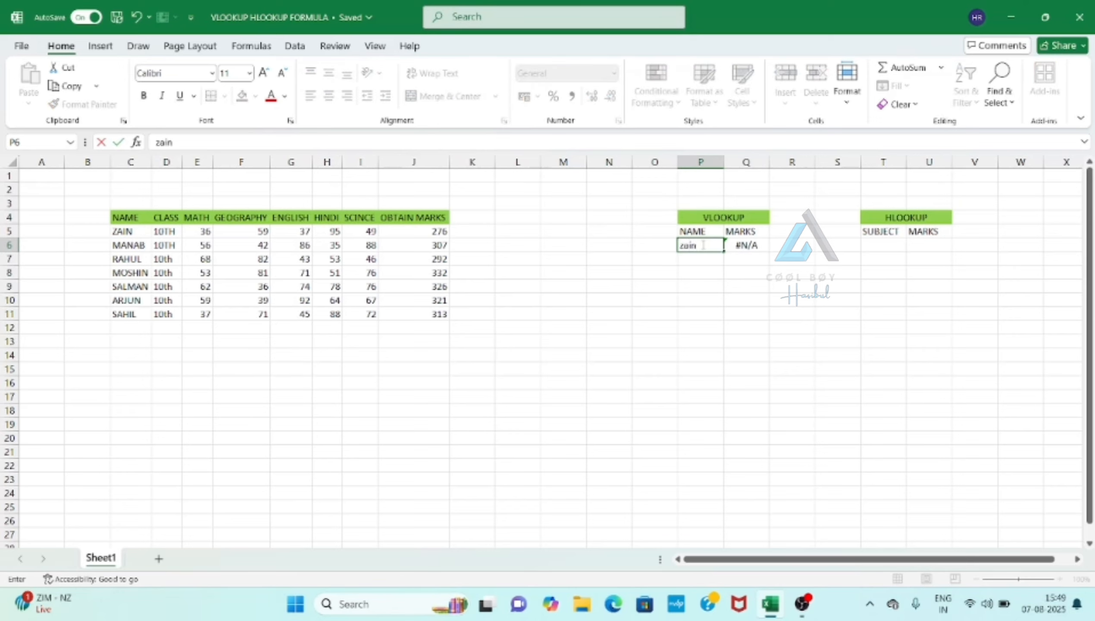
key("Return")
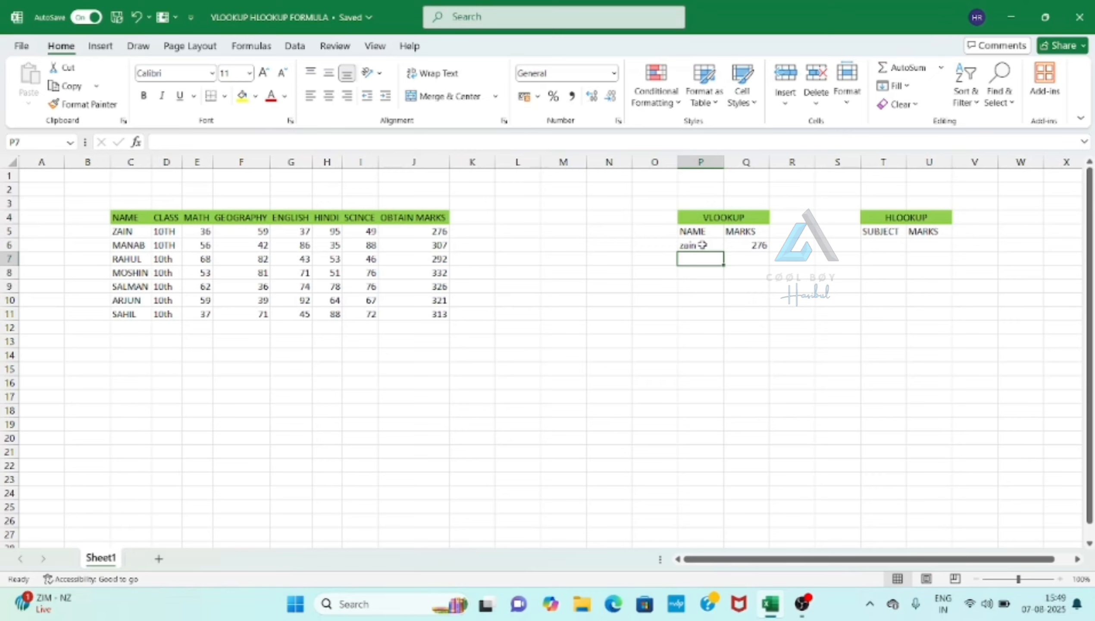
left_click(702, 246)
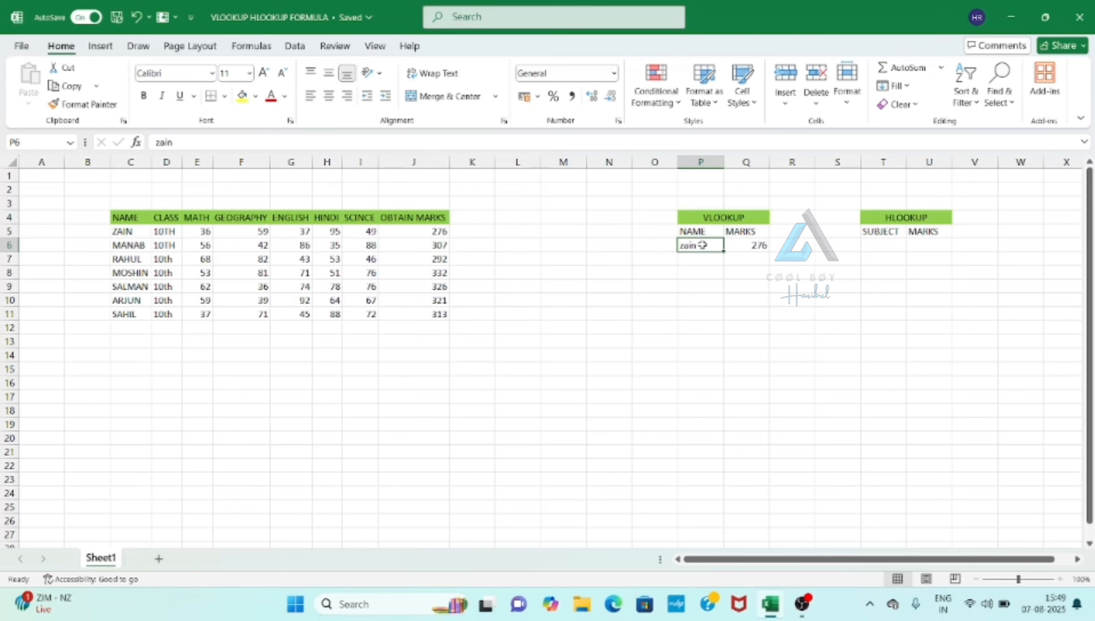
type("MANAB")
key("Return")
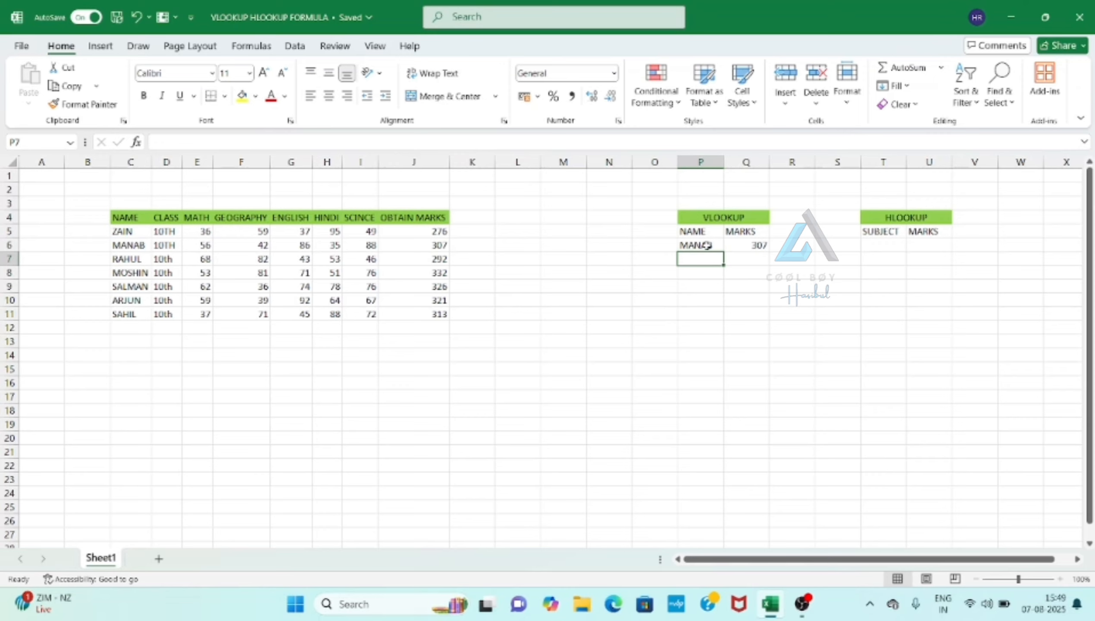
Apply list data validation to cell P6 with the source range =$C$4:$C$11
left_click(707, 246)
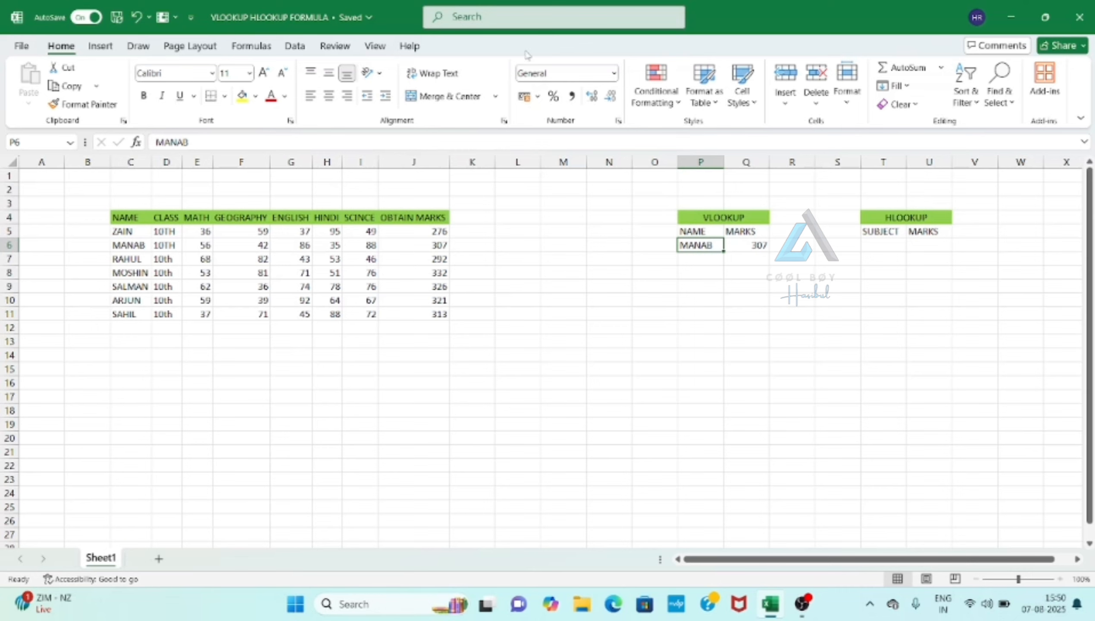
left_click(296, 46)
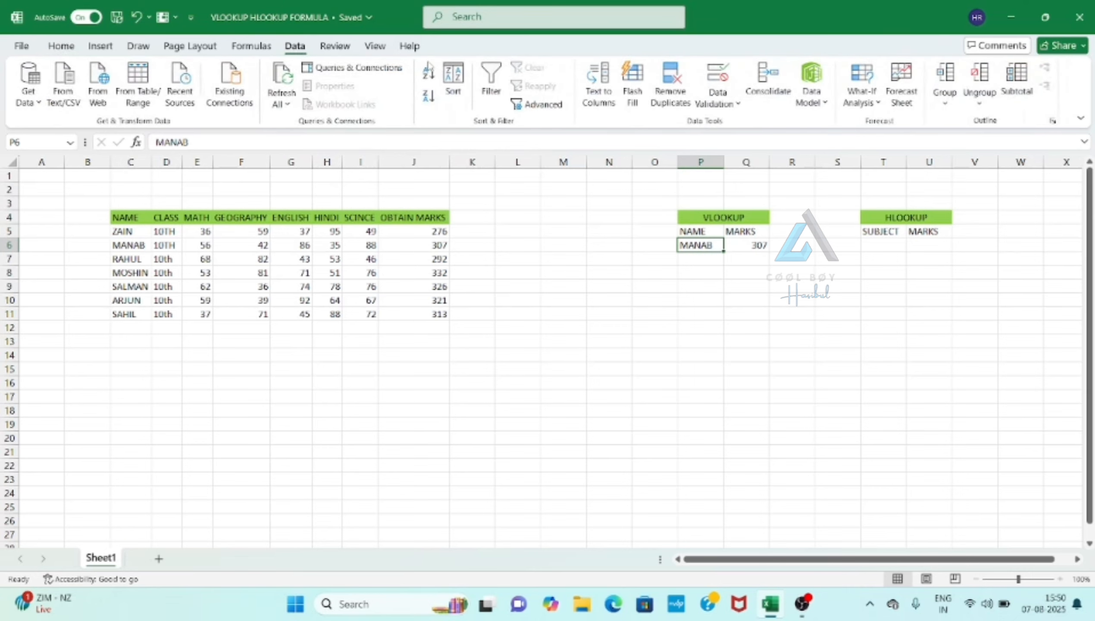
left_click(719, 100)
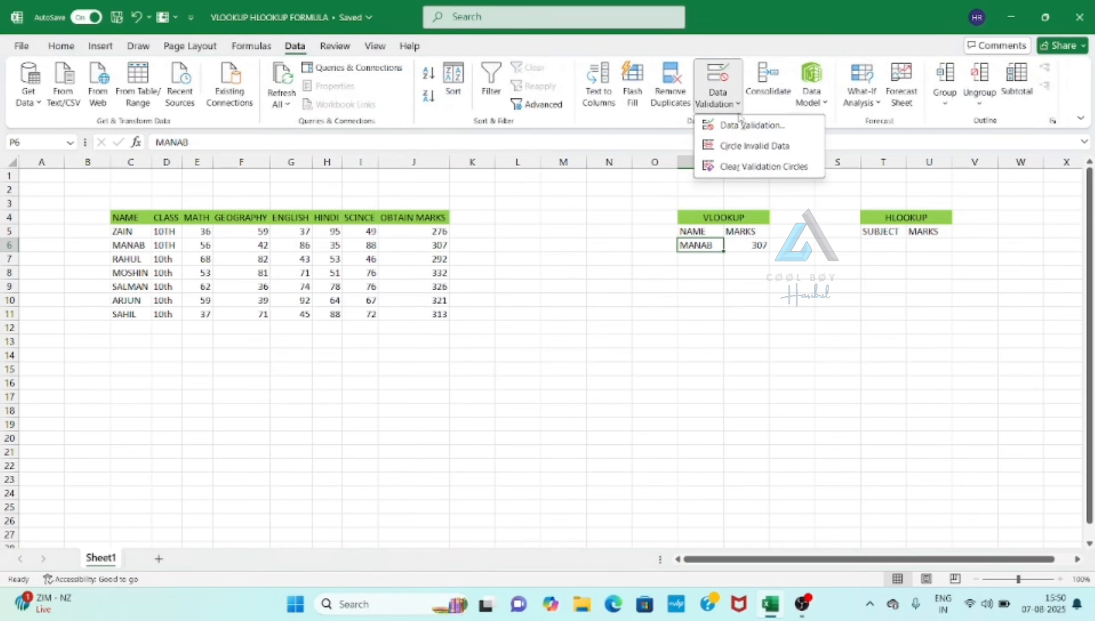
left_click(751, 131)
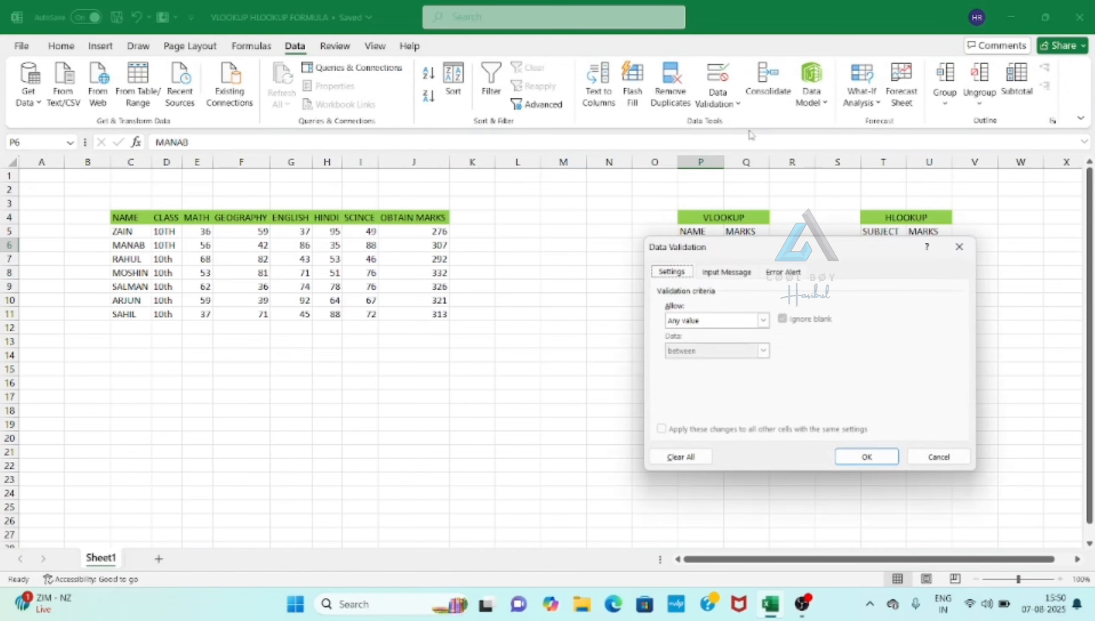
left_click(762, 321)
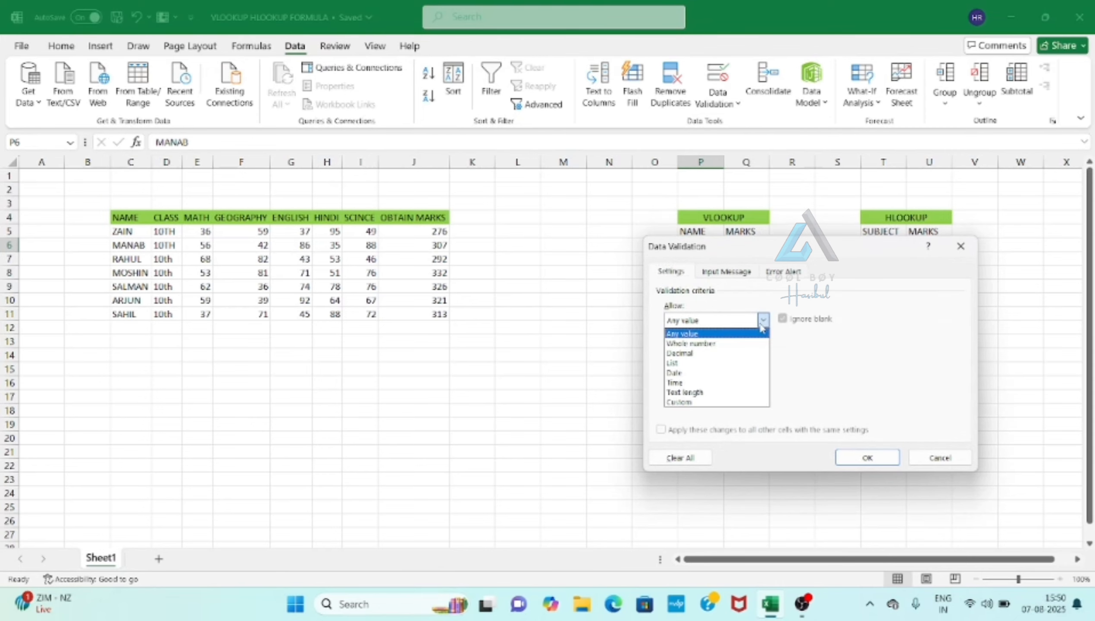
left_click(707, 366)
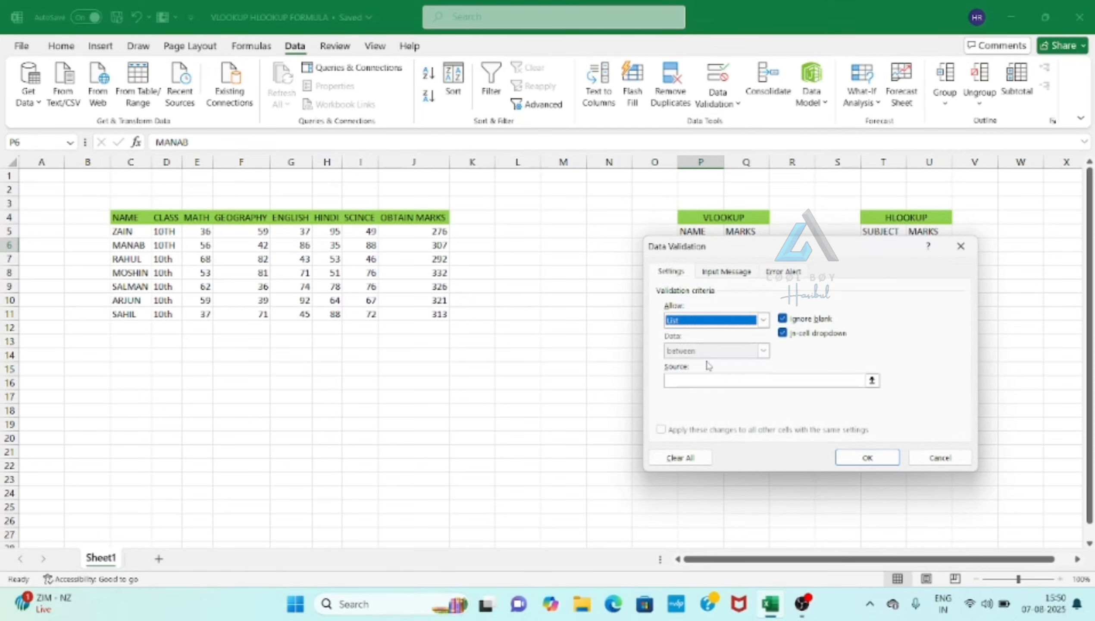
left_click(685, 381)
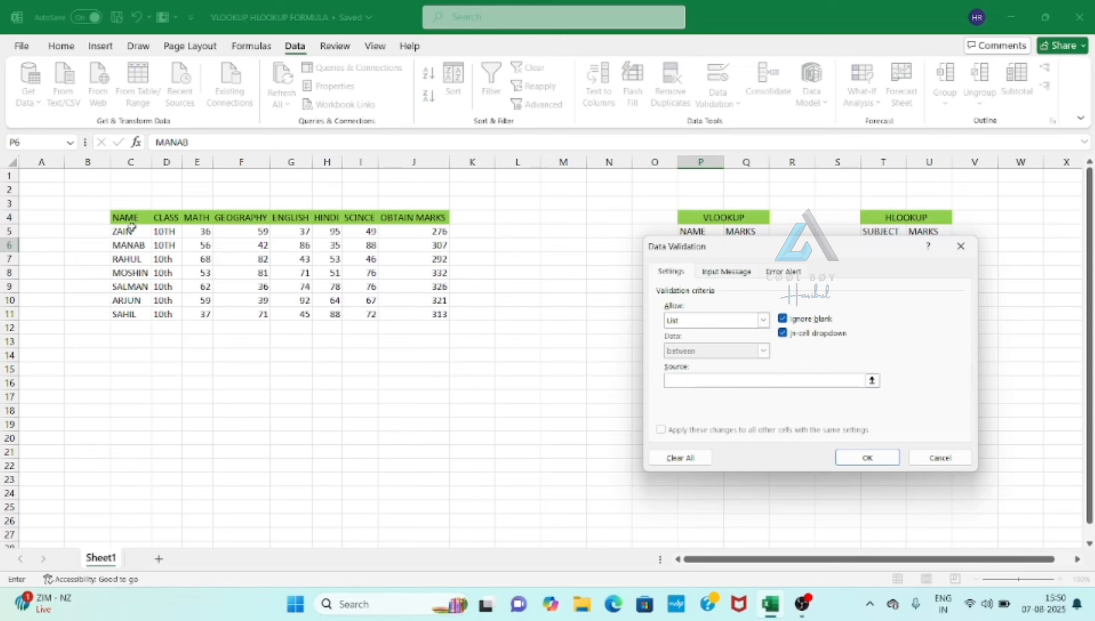
left_click_drag(130, 219, 127, 313)
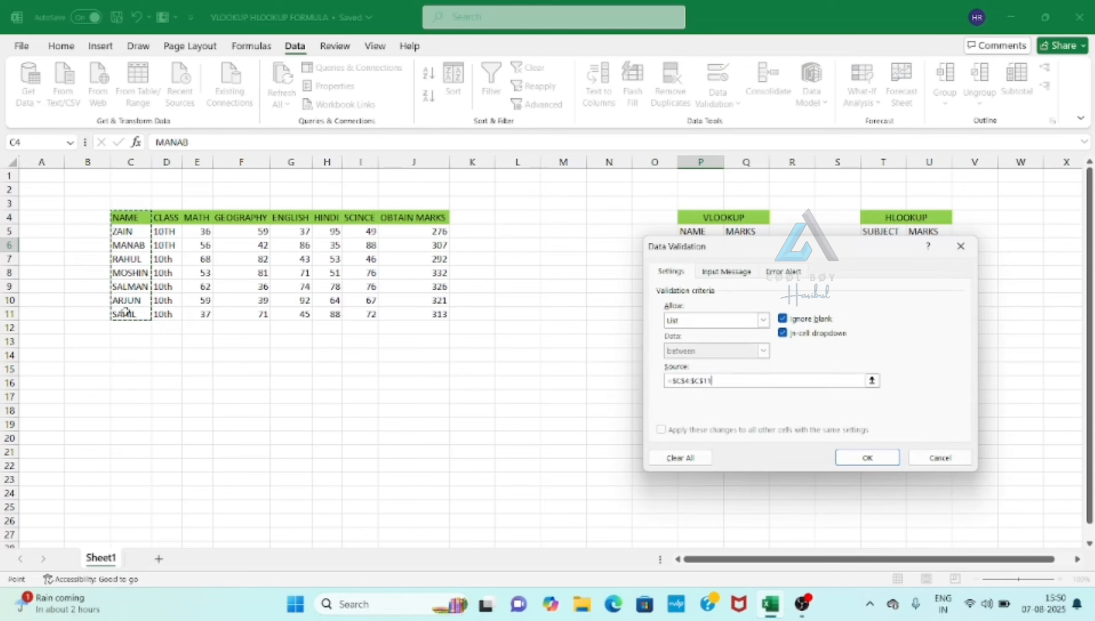
left_click(838, 454)
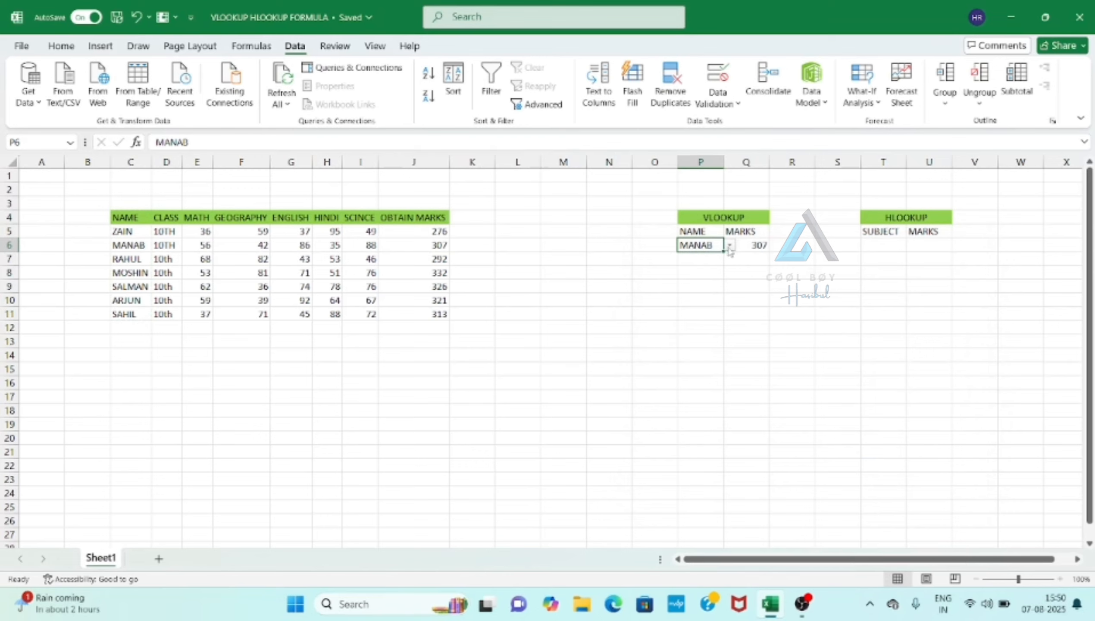
Choose the fourth student's name from the in-cell list in P6
left_click(729, 246)
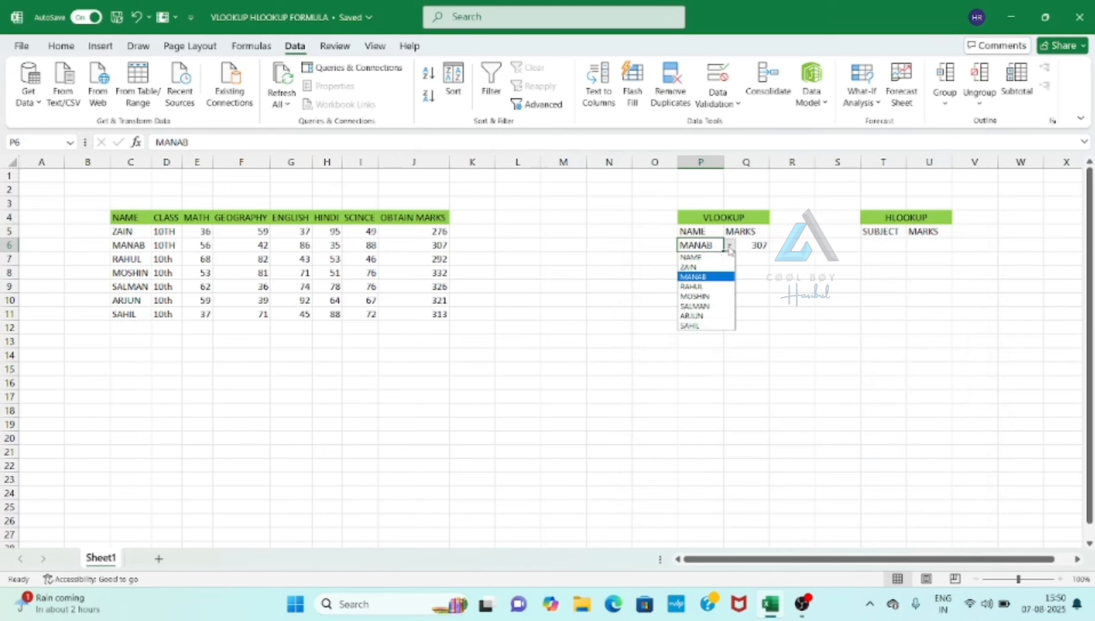
left_click(703, 297)
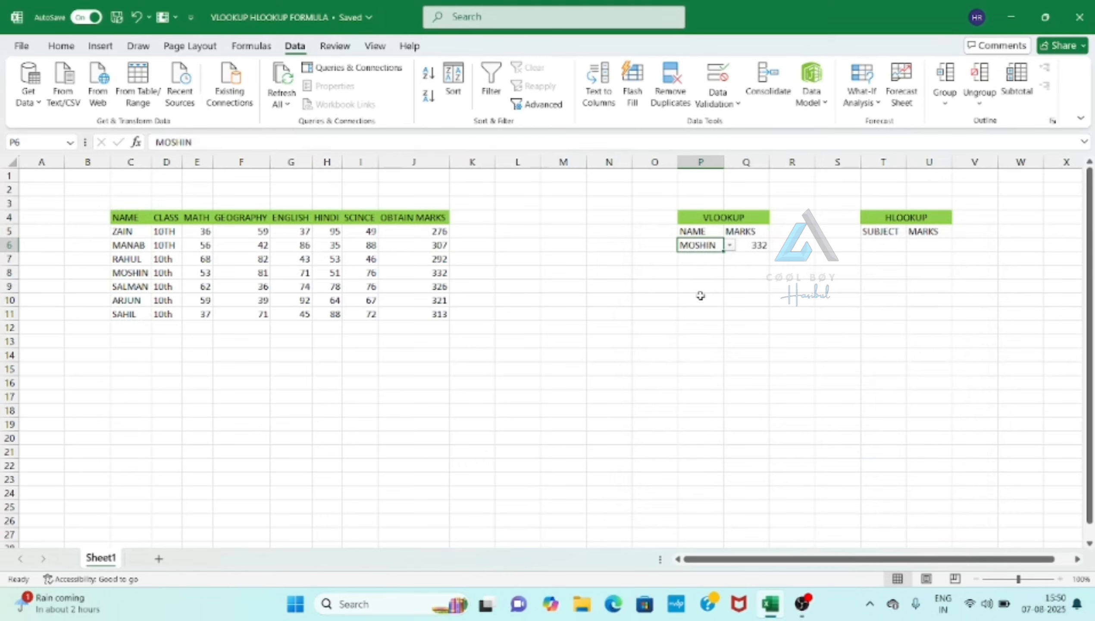
left_click(729, 246)
left_click(760, 278)
Enter =HLOOKUP(T6,C4:J11,5,0) in cell U6 under the HLOOKUP Marks heading
left_click(917, 244)
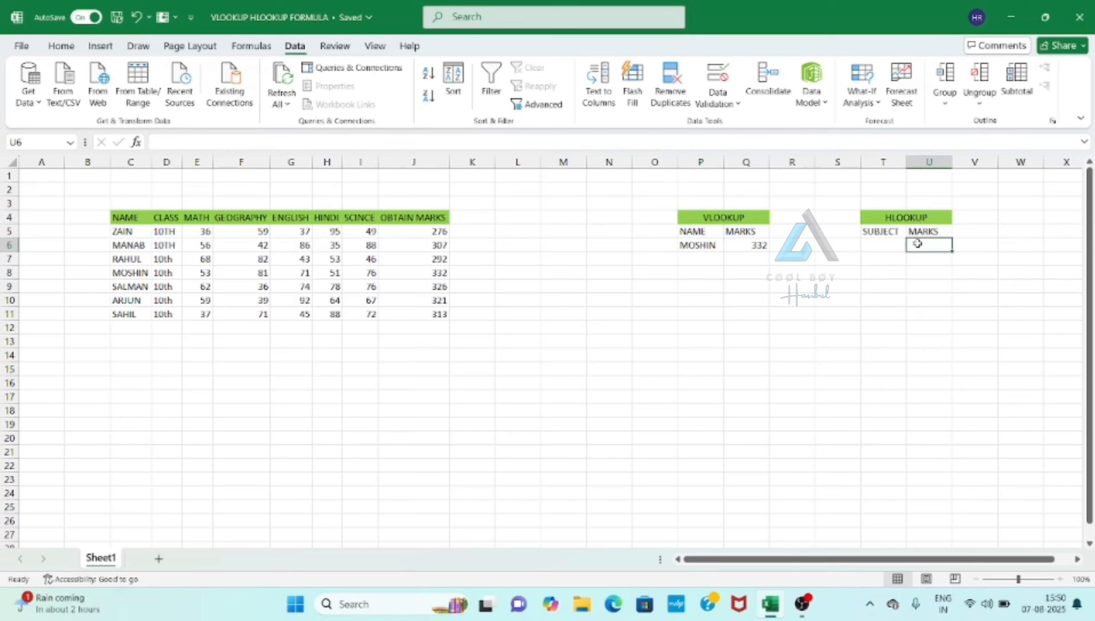
type("=")
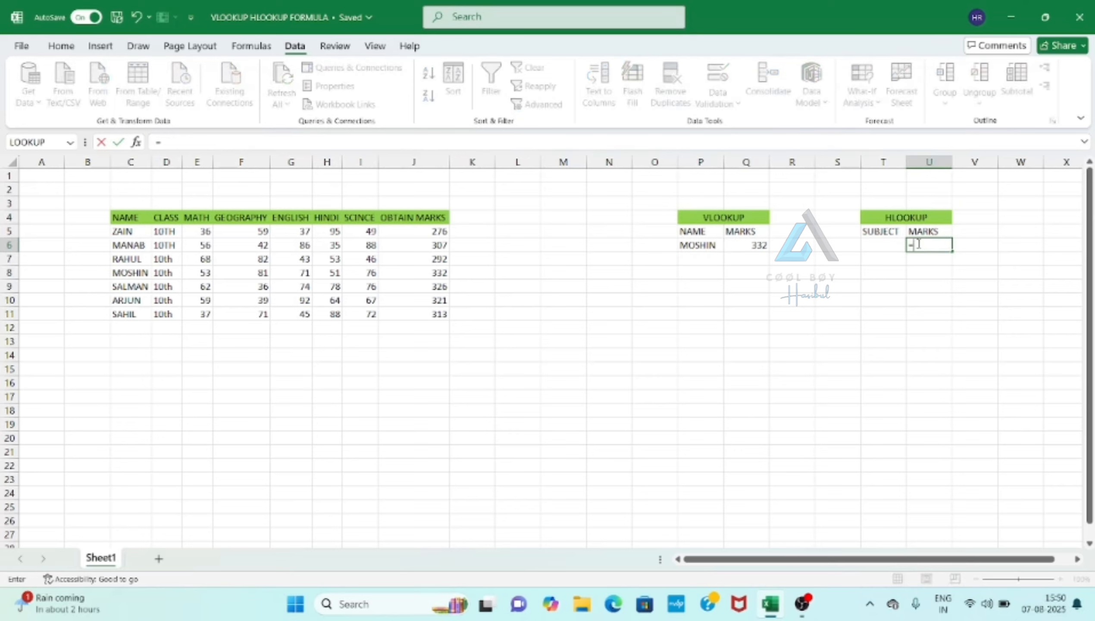
type("HLO")
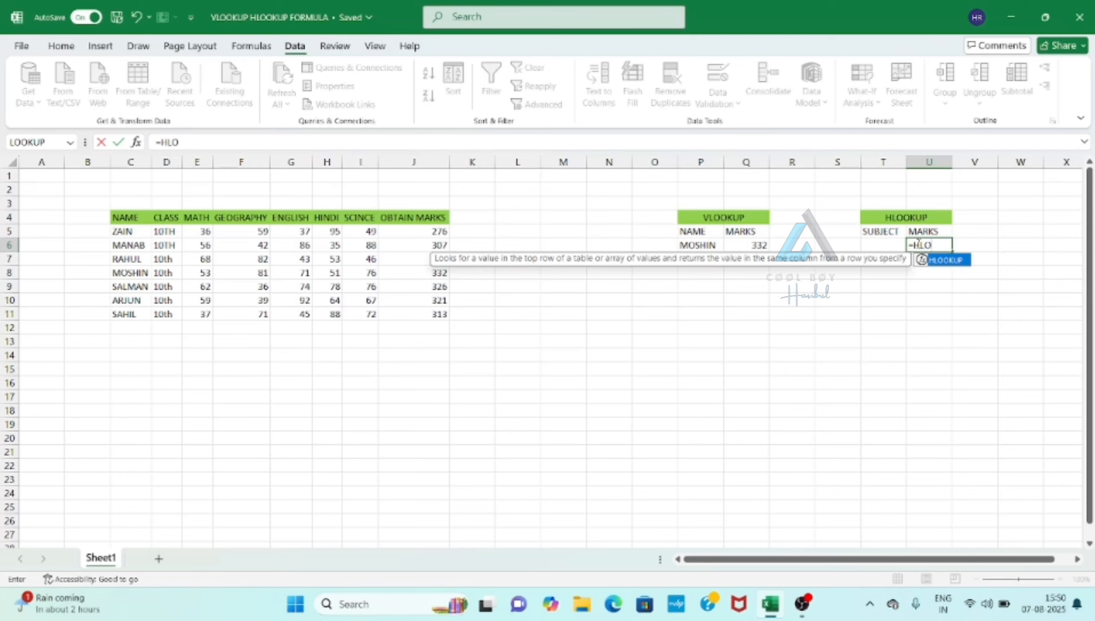
key("Tab")
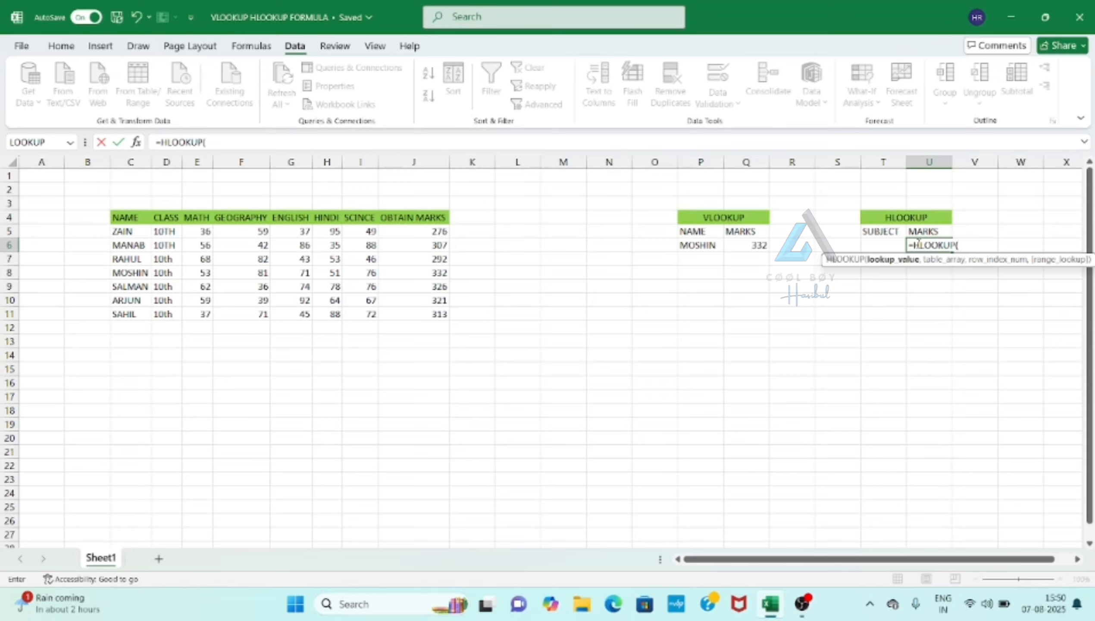
left_click(895, 244)
type(",")
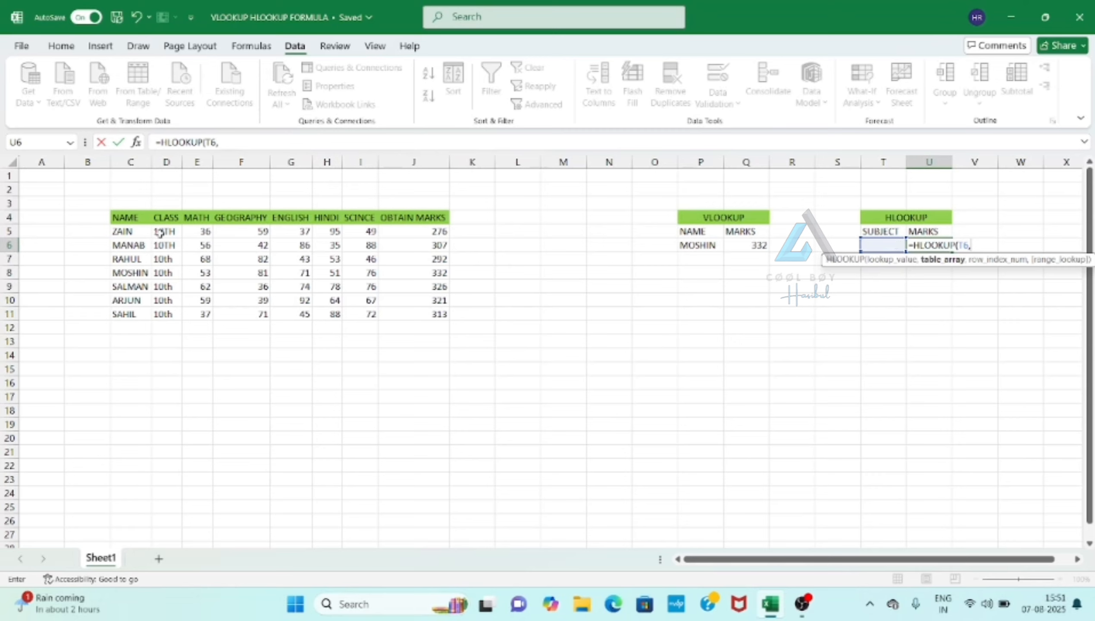
left_click_drag(115, 217, 403, 312)
type(",")
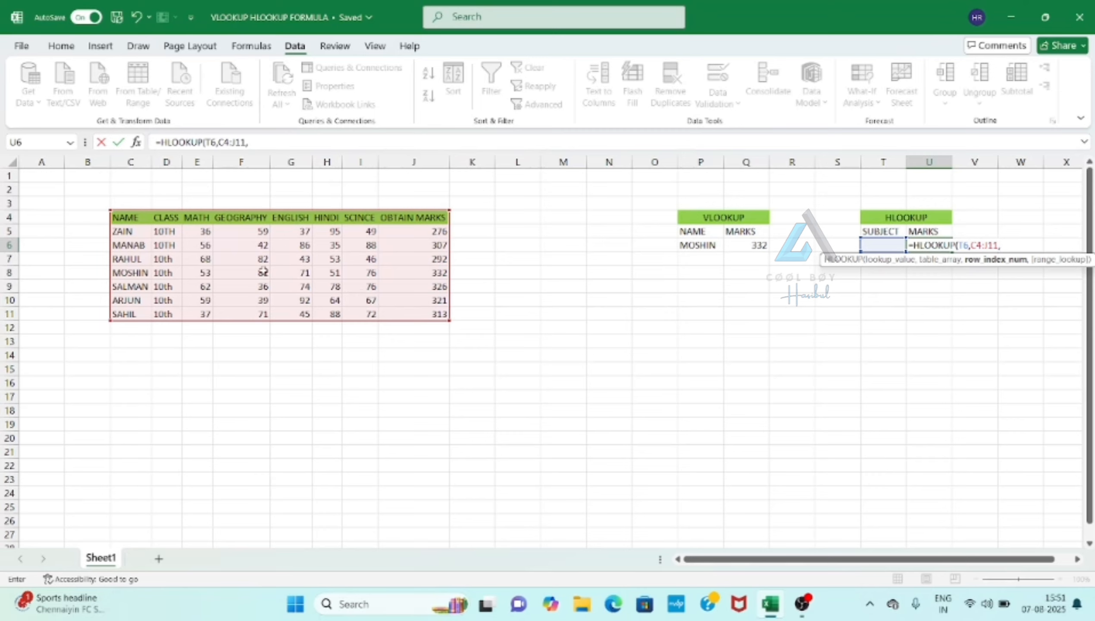
type("5,")
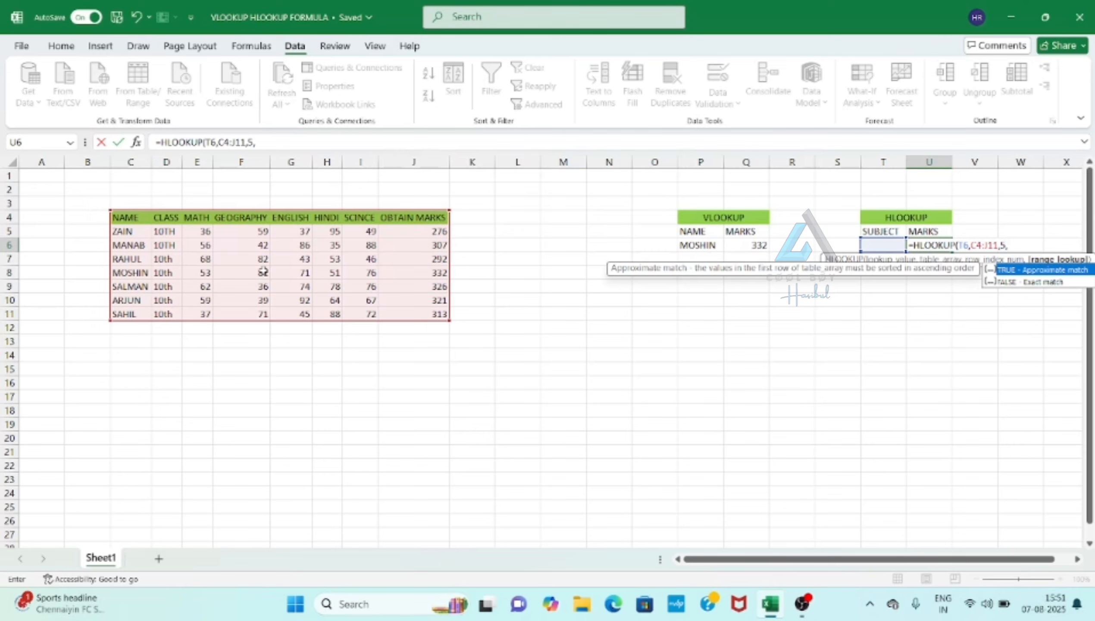
type("0)")
key("Return")
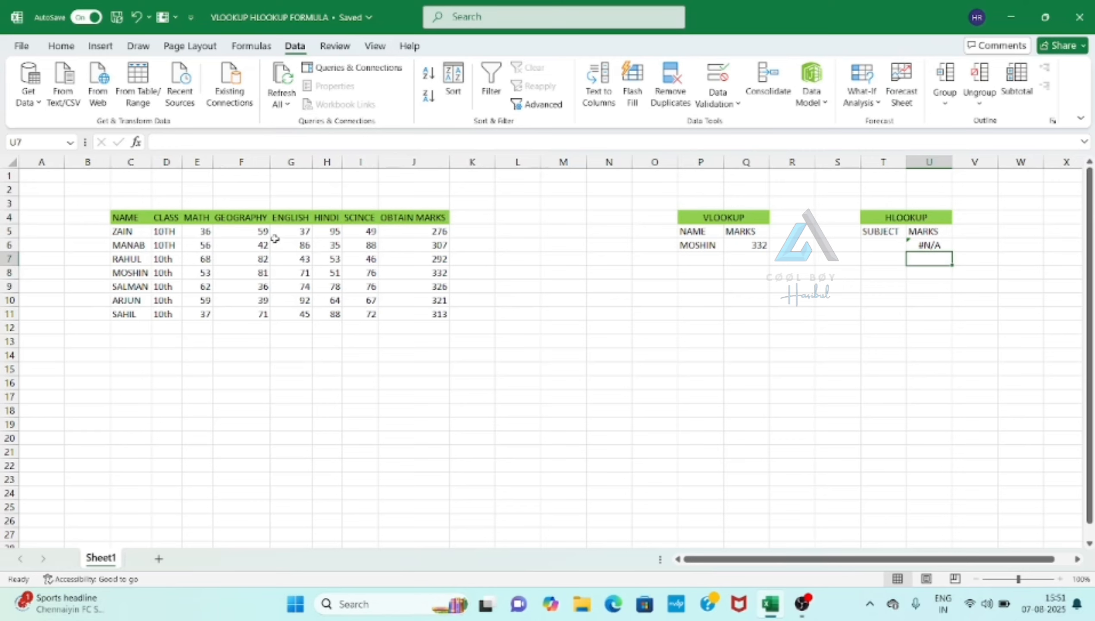
Enter GEOGRAPHY as the HLOOKUP subject in cell T6 and minimize the workbook window
left_click(882, 243)
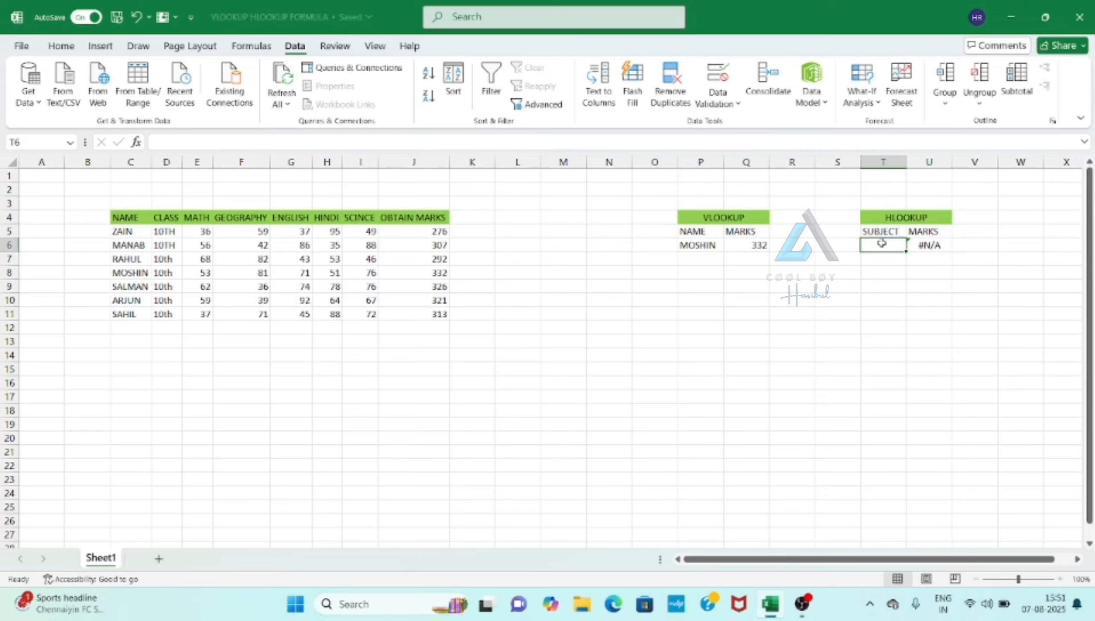
type("GE")
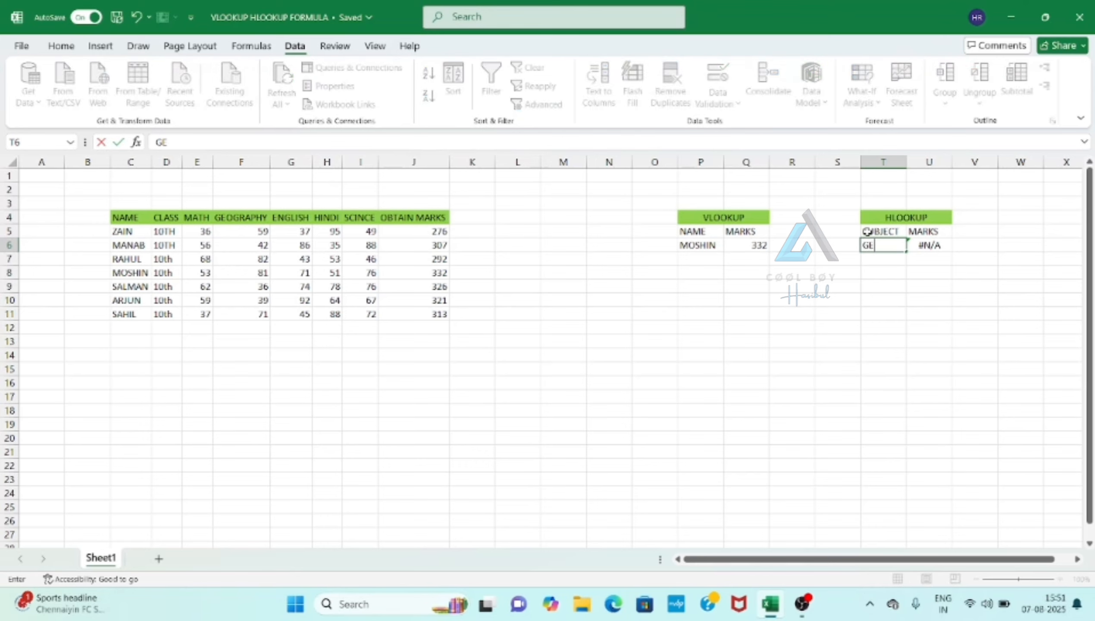
type("OGRAPHY")
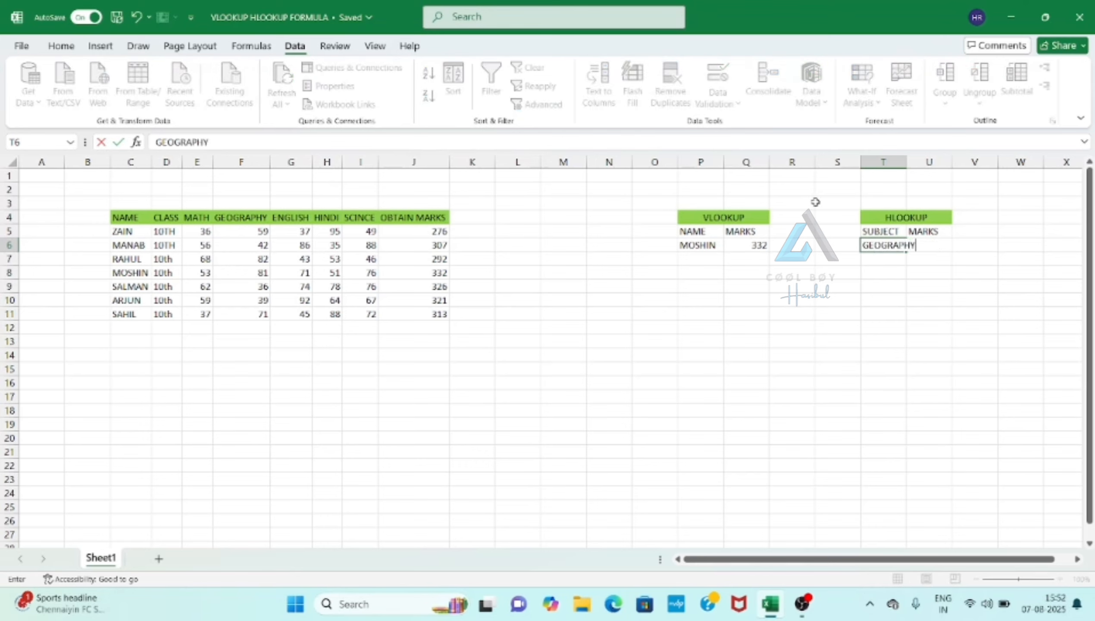
key("Return")
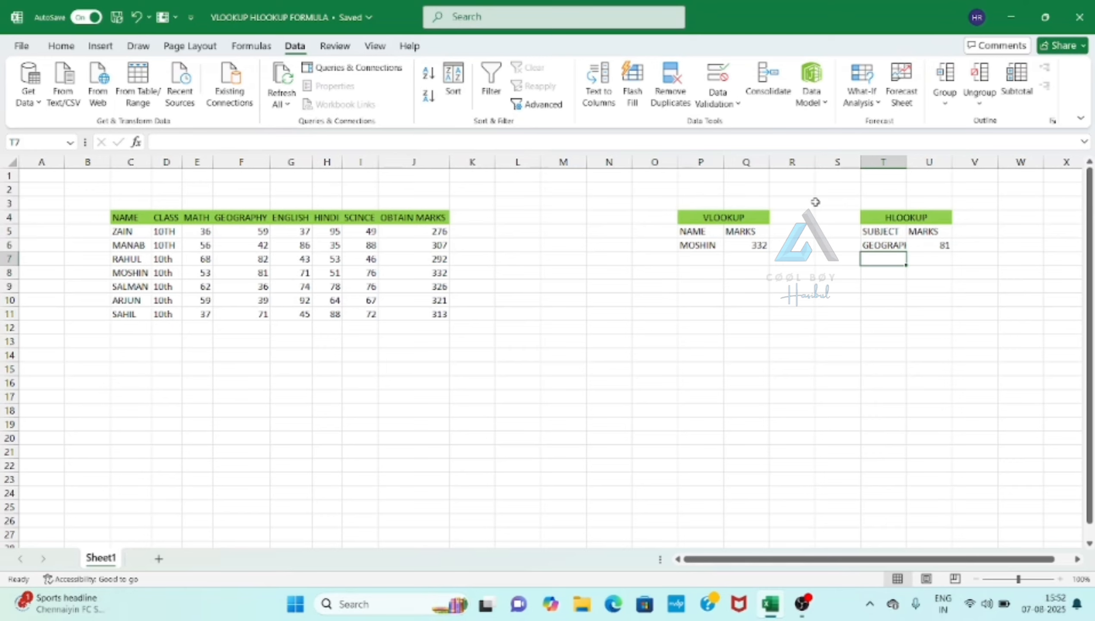
left_click(895, 247)
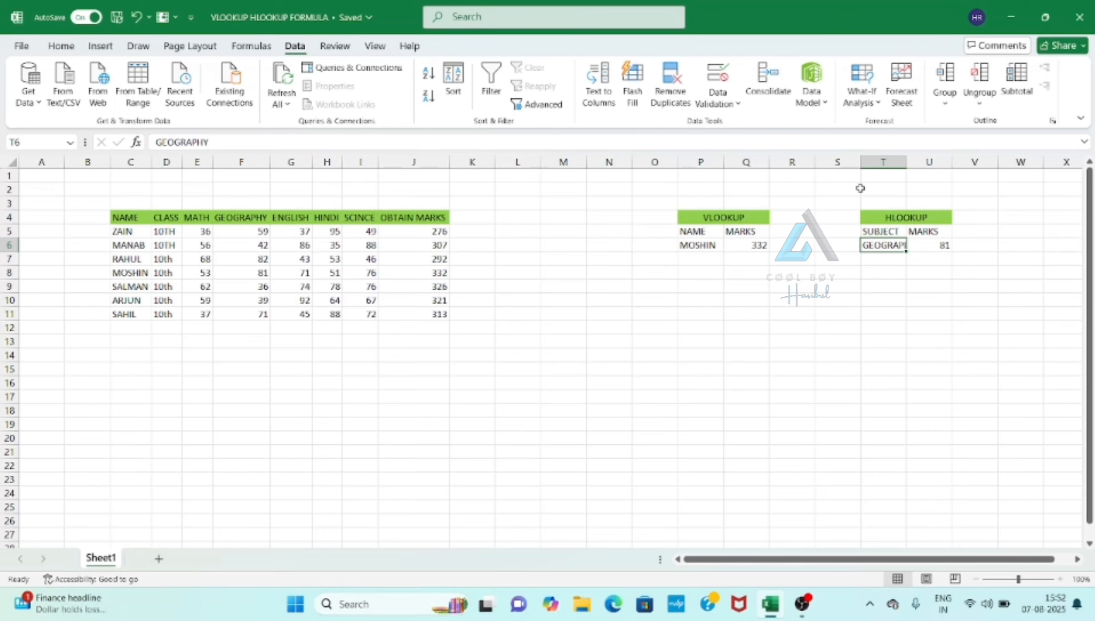
left_click(1017, 18)
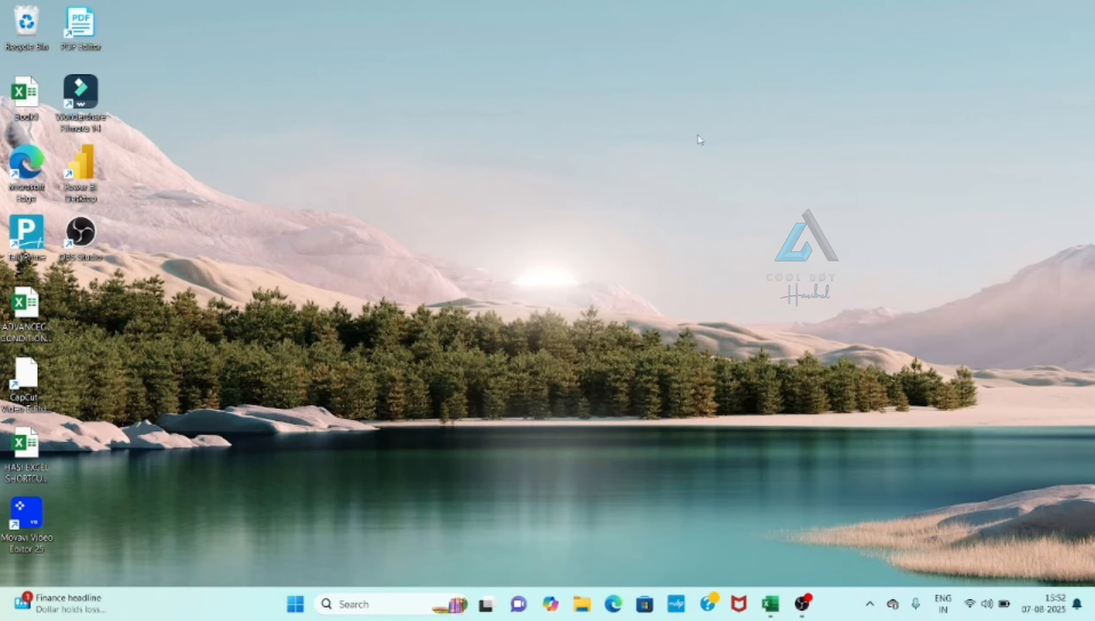